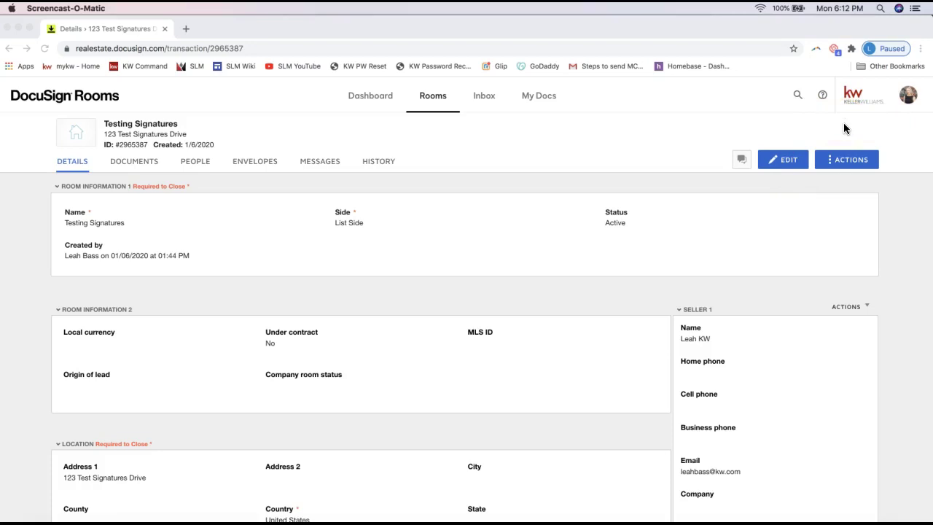
- Open the Testing Signatures room's documents and look through the signed 101 - Exclusive Right to Sell Listing Agreement
left_click(134, 161)
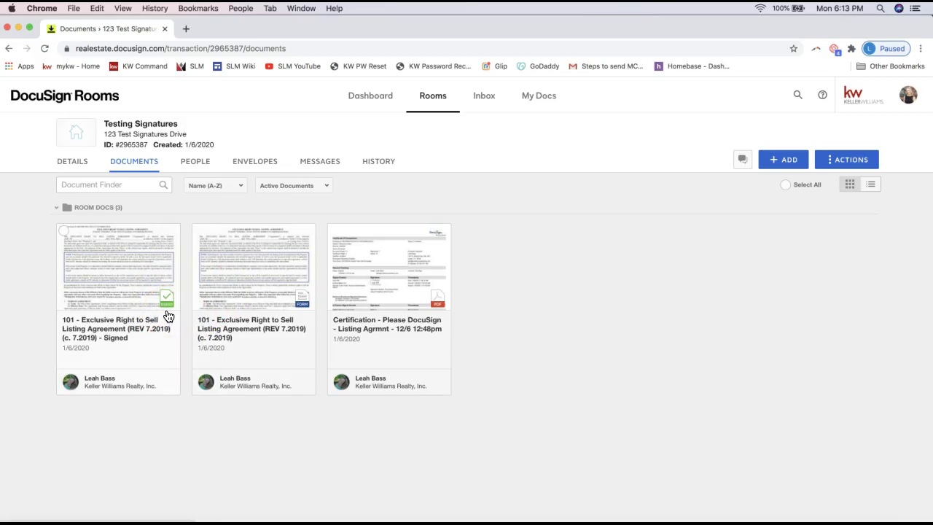
left_click(84, 269)
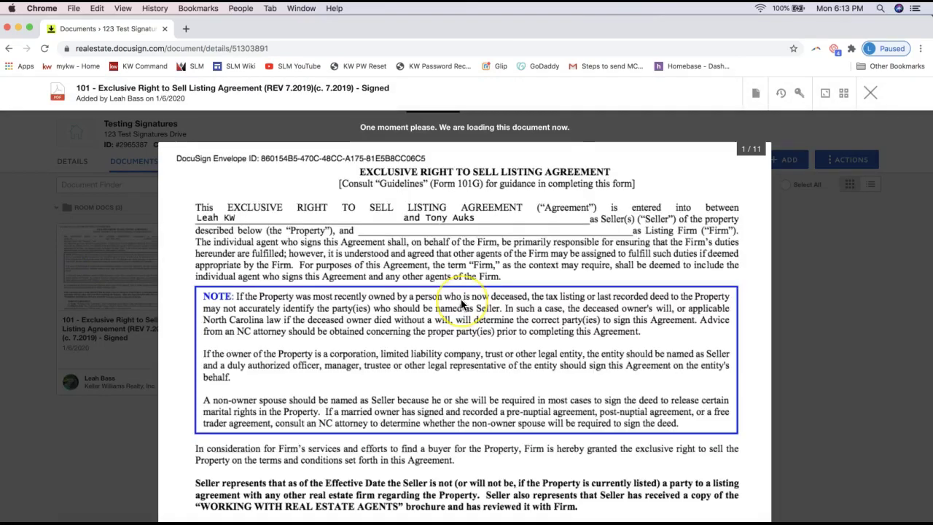
scroll(295, 232, "down", 10)
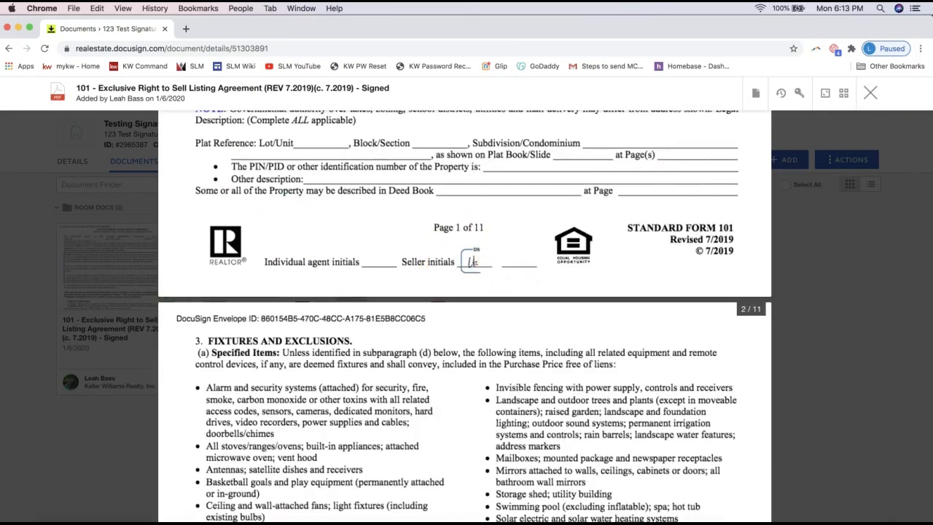
left_click(871, 93)
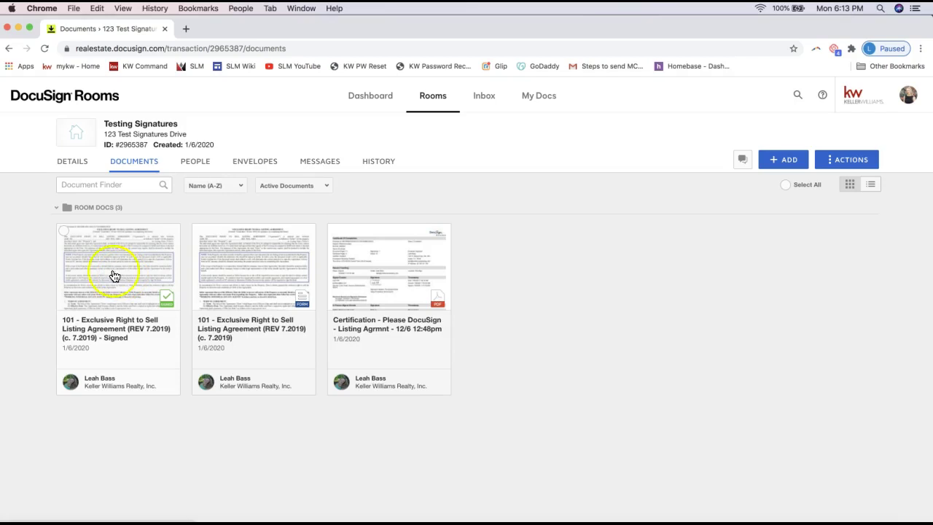
- Download only the signed 101 - Exclusive Right to Sell Listing Agreement from the room's documents
left_click(65, 232)
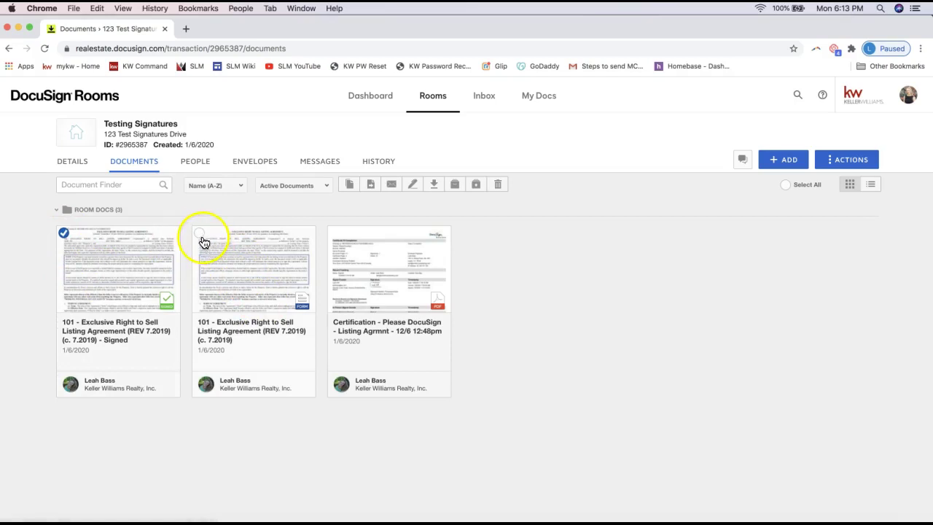
left_click(65, 233)
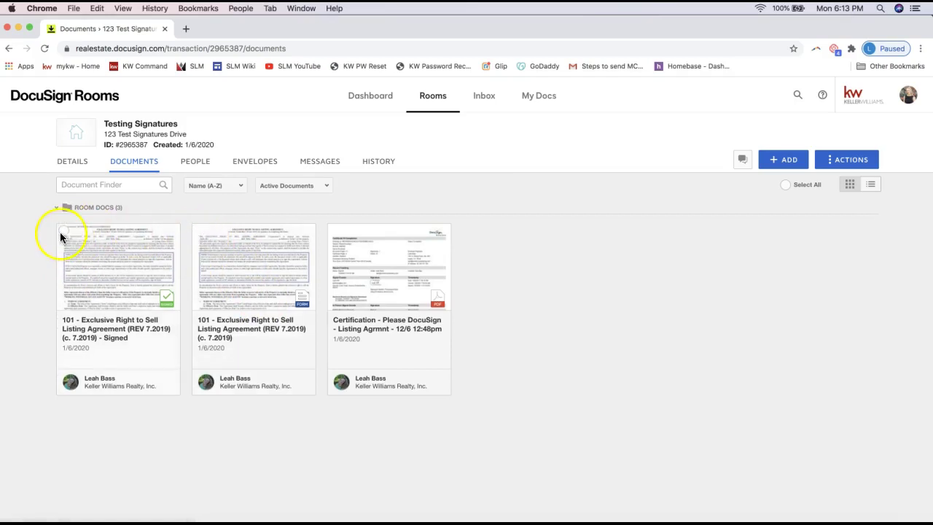
left_click(63, 233)
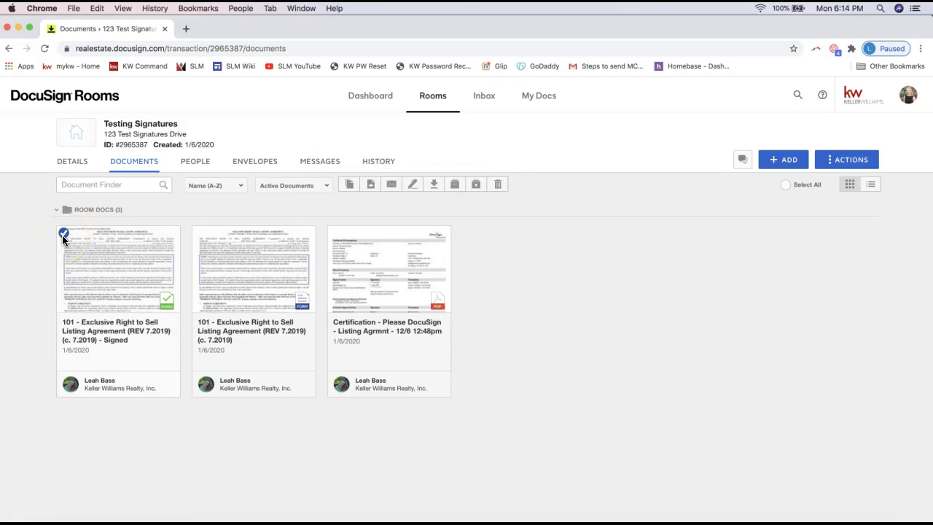
left_click(434, 186)
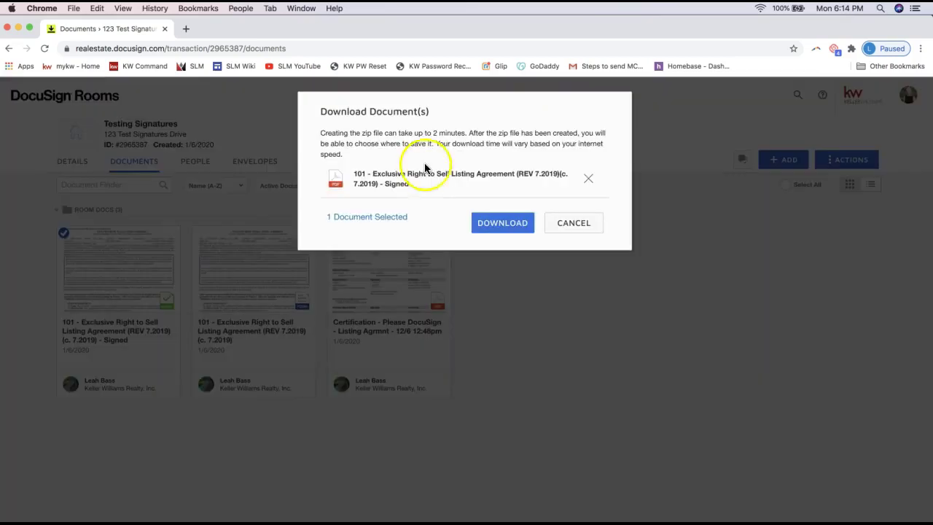
left_click(503, 230)
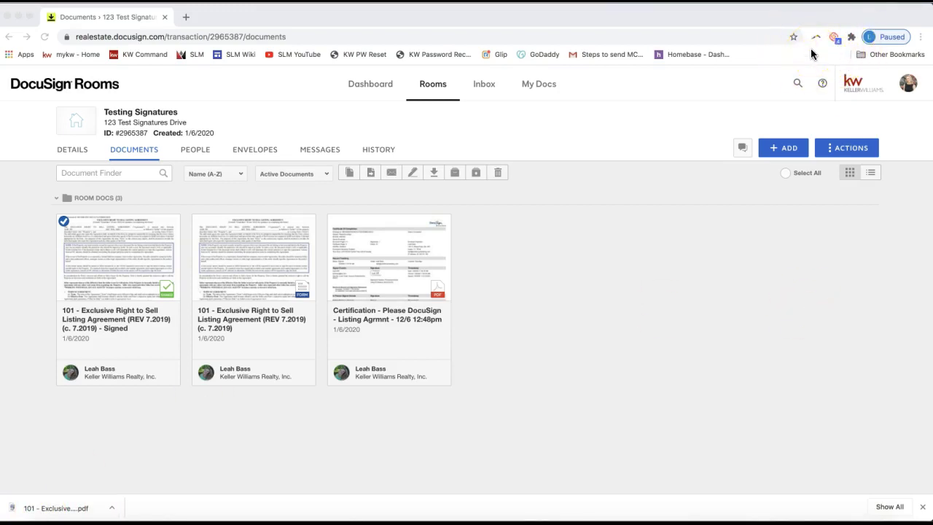
- Select all documents in the room and download them together as a zip file
left_click(630, 290)
left_click(334, 221)
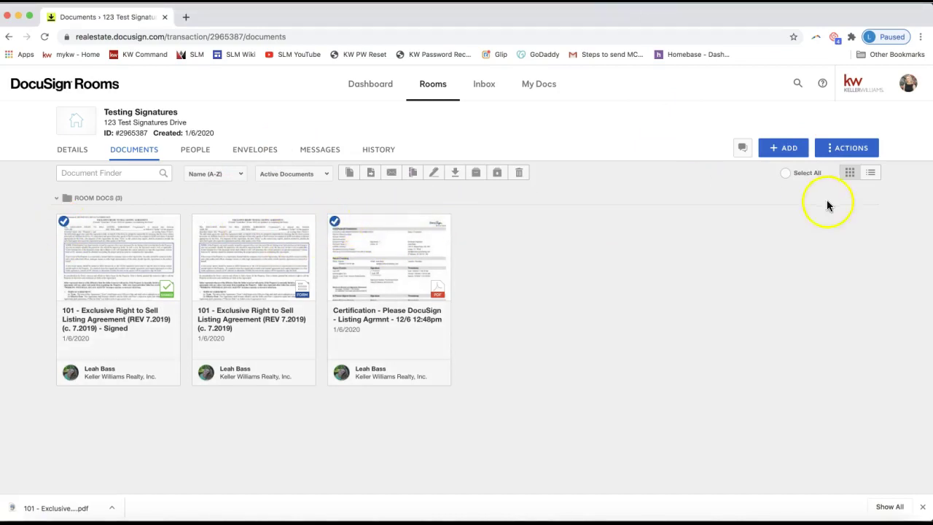
left_click(785, 173)
left_click(455, 172)
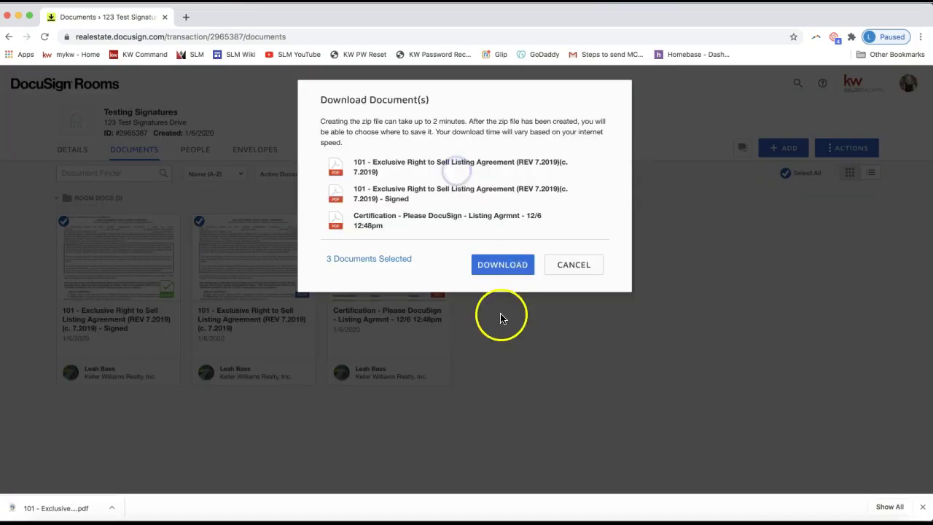
left_click(504, 268)
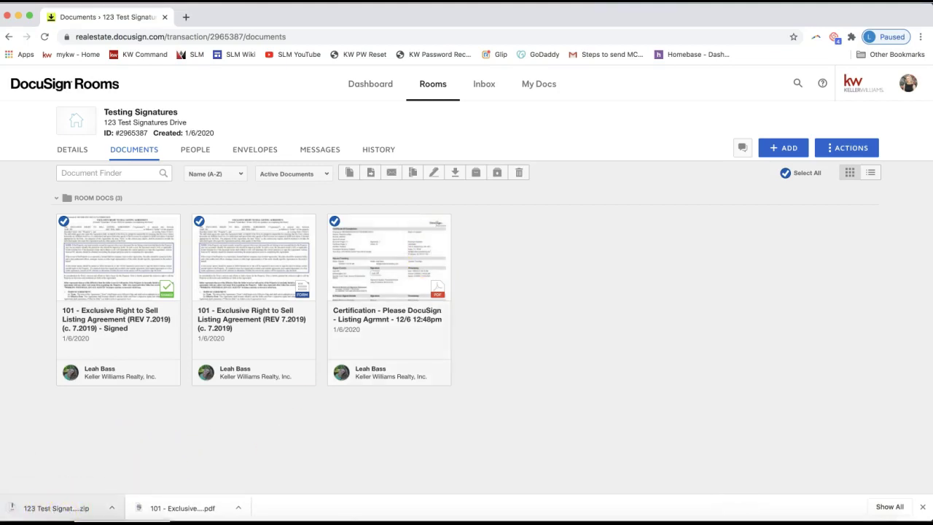
- Extract the downloaded Test Signatures zip in the Downloads folder, look at the files in the newest extracted folder, and close the window
left_click(66, 510)
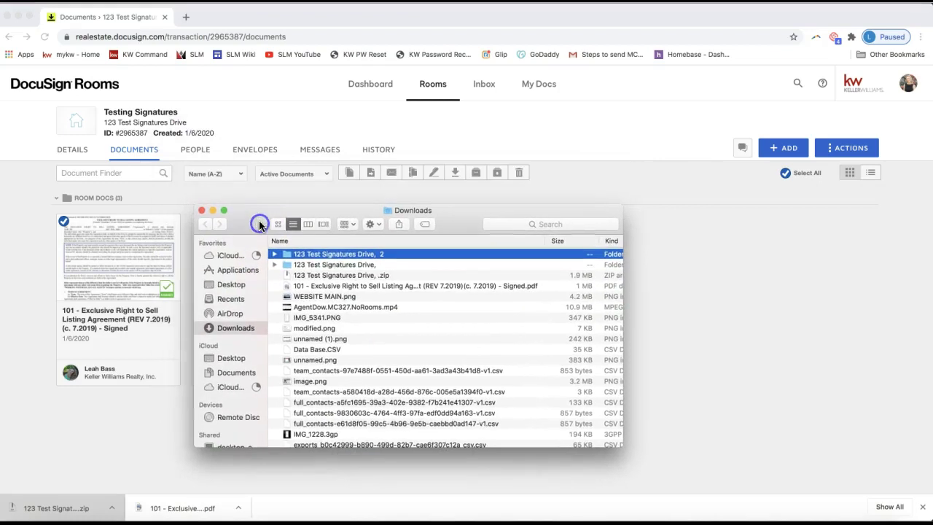
left_click(322, 277)
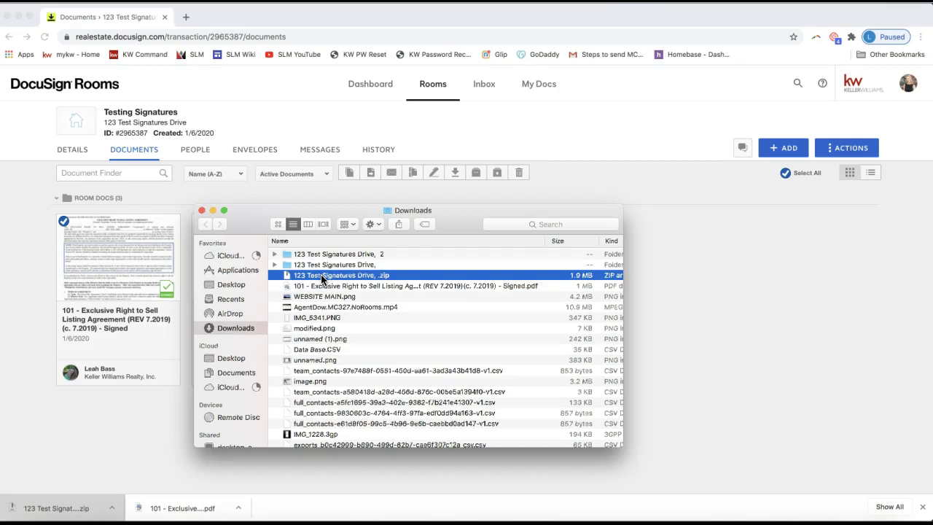
double_click(321, 278)
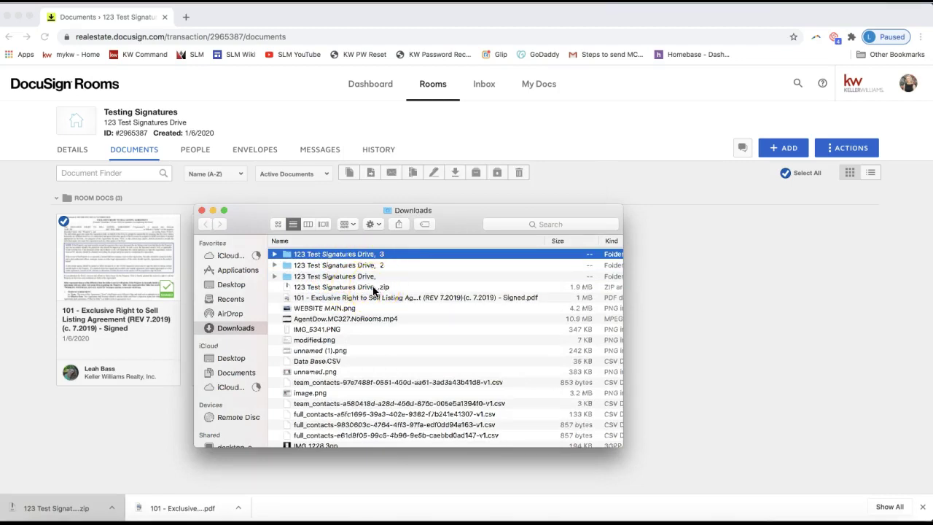
left_click(310, 254)
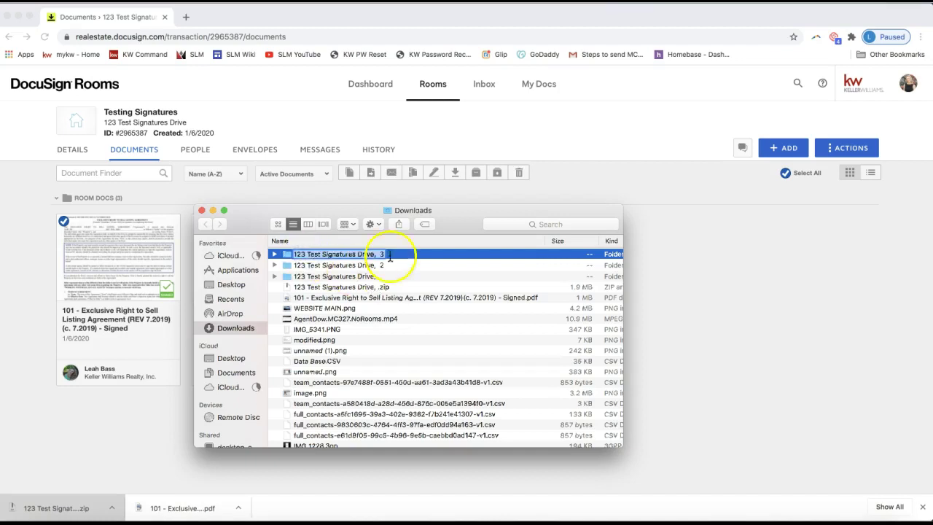
double_click(408, 255)
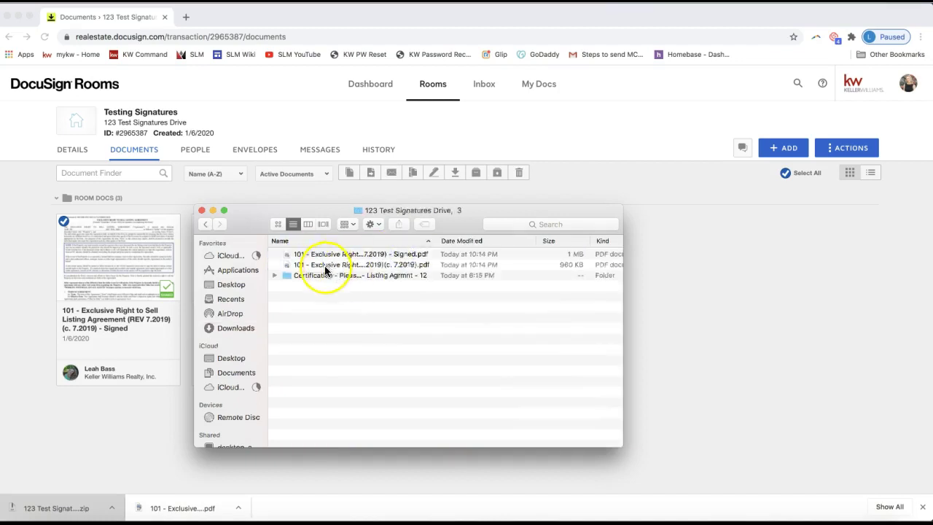
left_click(202, 210)
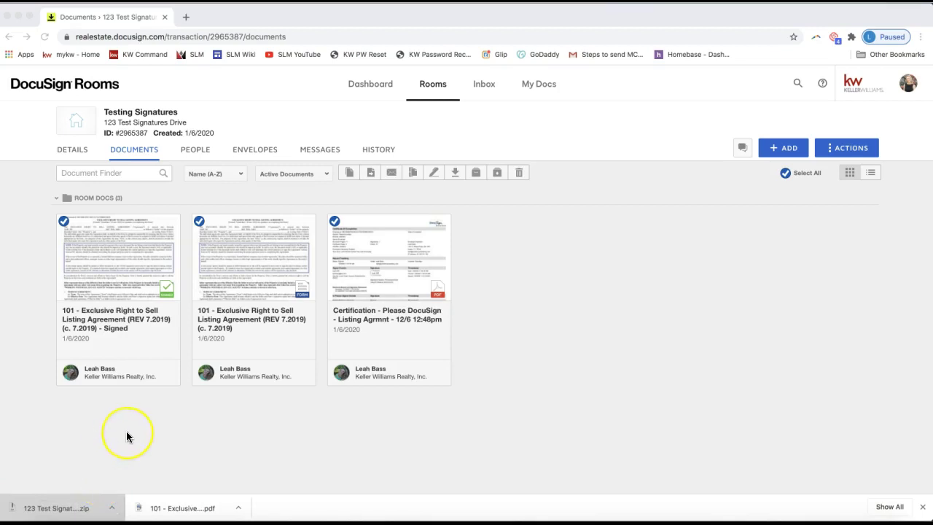
- Deselect the unsigned listing agreement and the certification document in the room
left_click(639, 399)
left_click(604, 335)
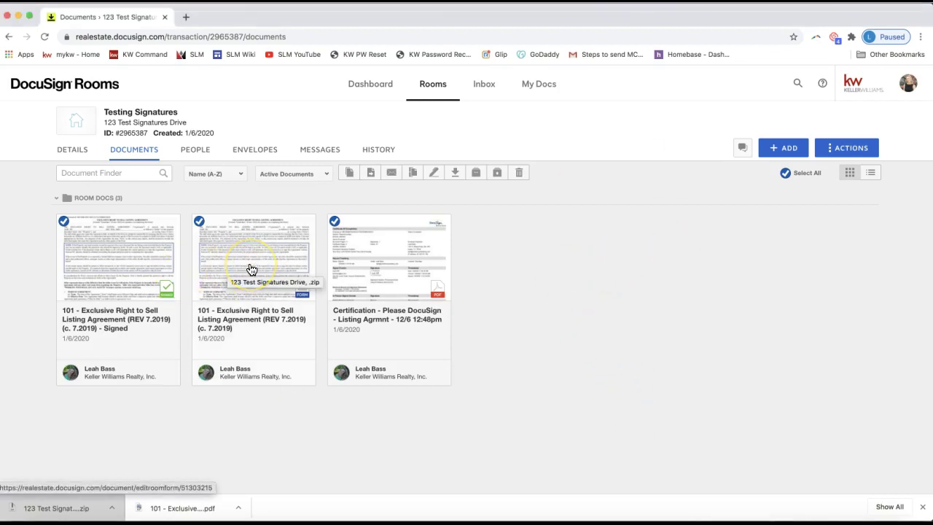
left_click(199, 221)
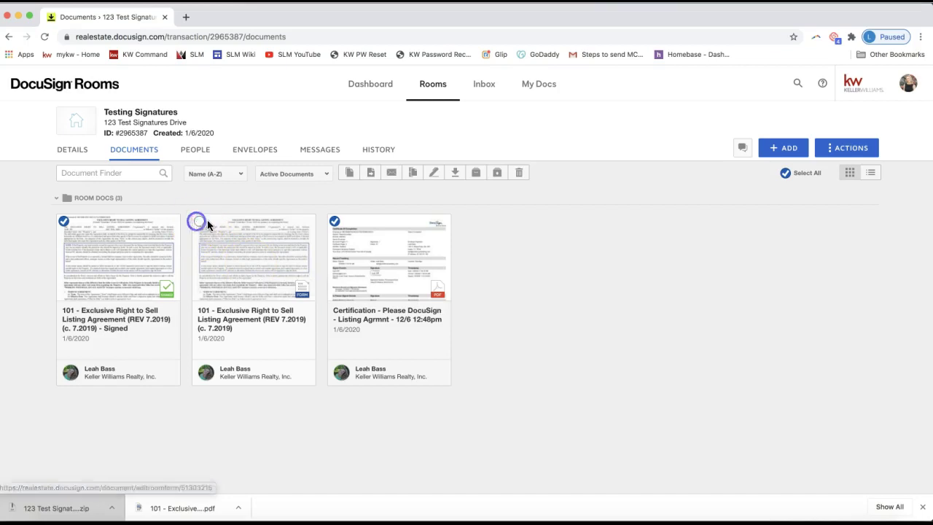
left_click(334, 221)
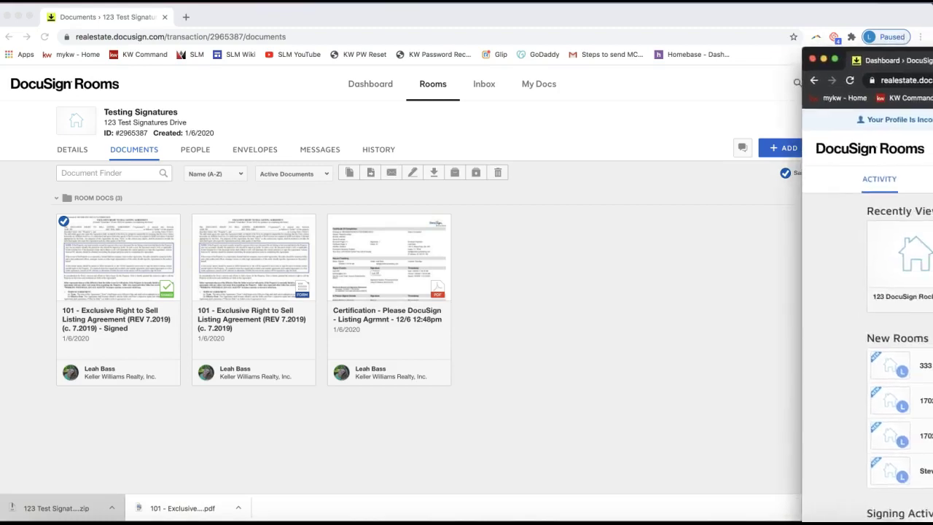
- Switch to the incognito window with the second account's dashboard, maximize it, and open the documents of the DocuSign Rocks buyer room
left_click_drag(932, 41, 509, 42)
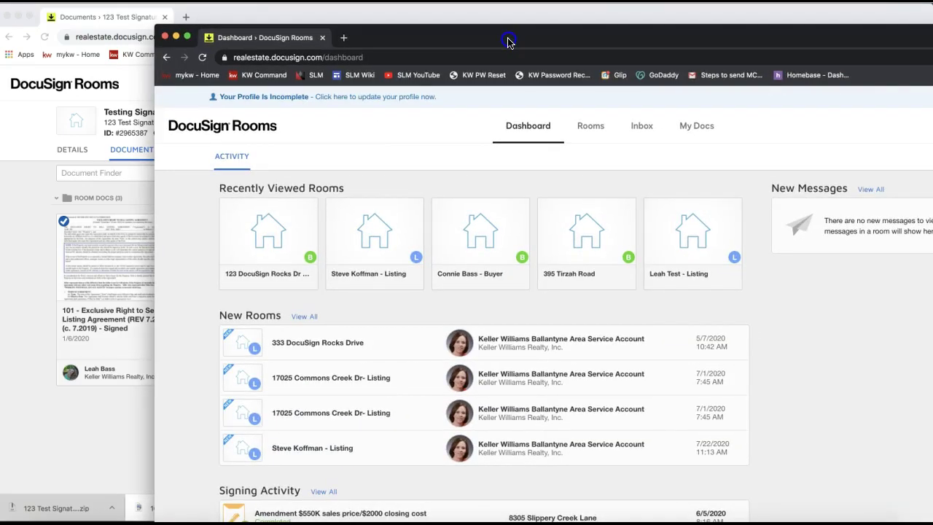
double_click(508, 42)
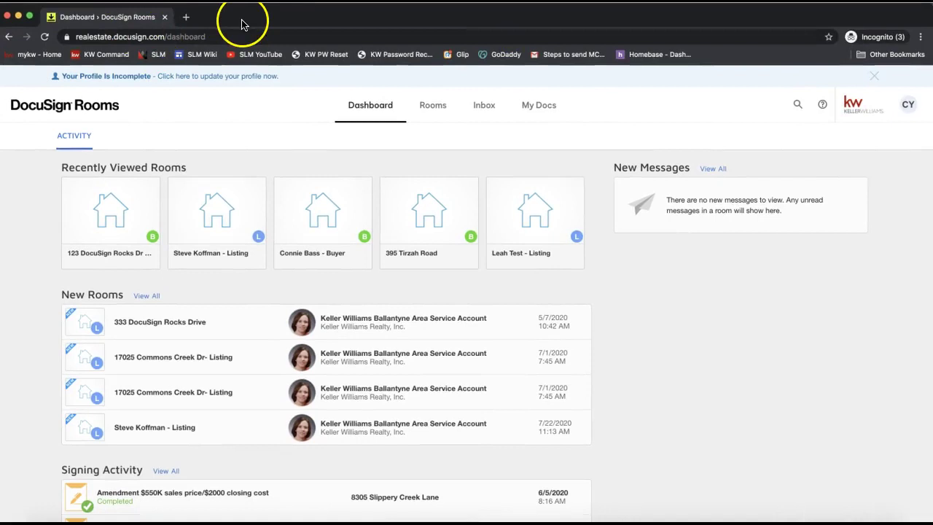
mouse_move(241, 21)
left_mouse_down()
mouse_move(243, 62)
mouse_move(243, 21)
left_mouse_up()
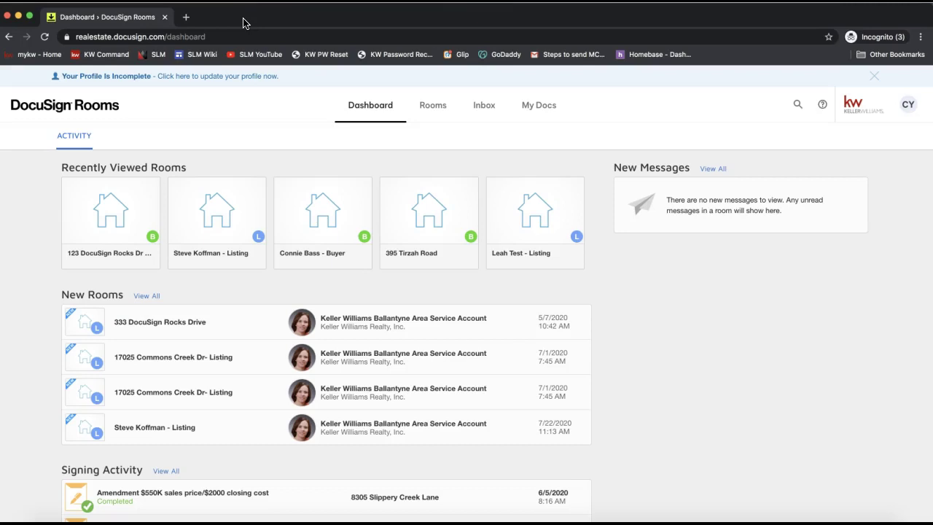
left_click(108, 219)
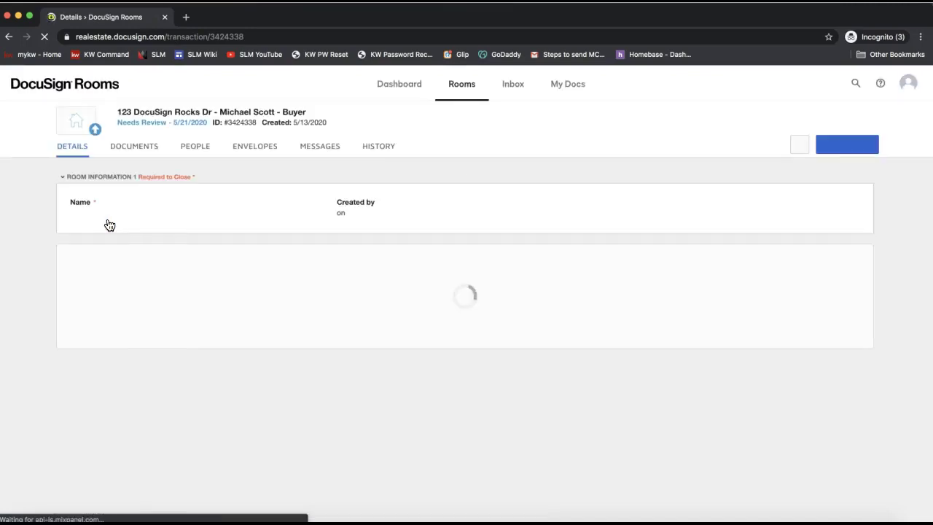
left_click(147, 189)
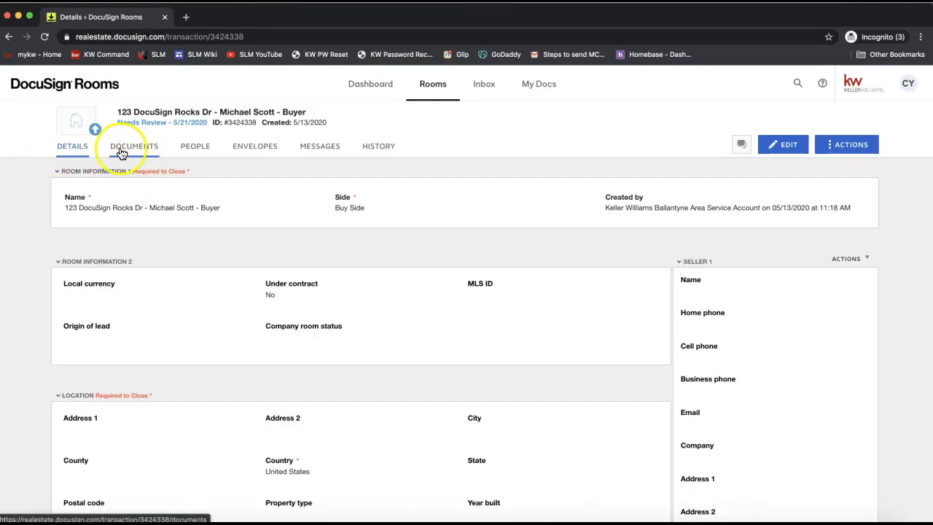
left_click(122, 151)
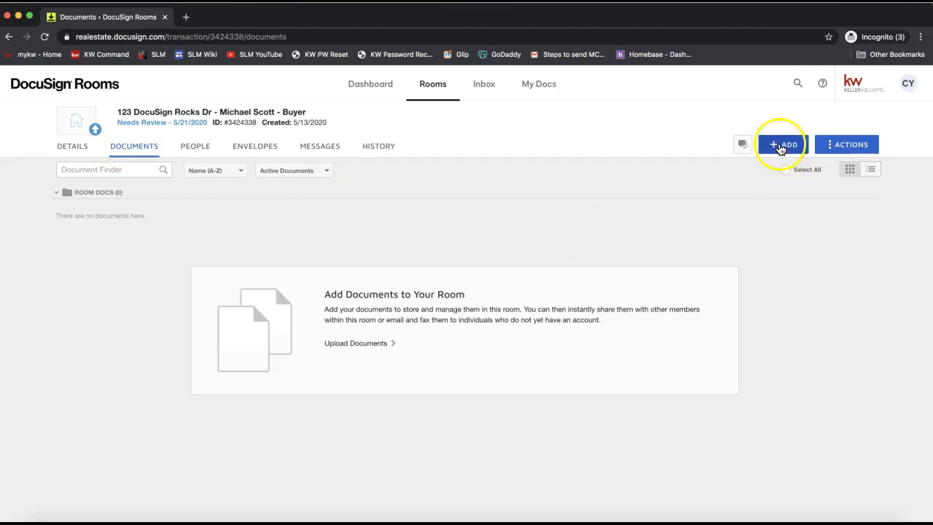
- Add the signed 101 - Exclusive Right to Sell Listing Agreement PDF to the room from the computer's Downloads folder
left_click(780, 148)
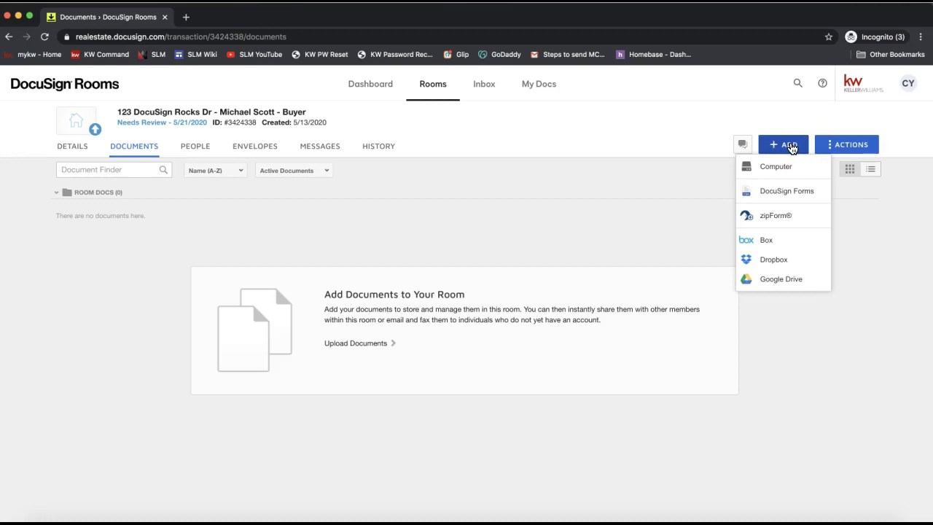
left_click(787, 173)
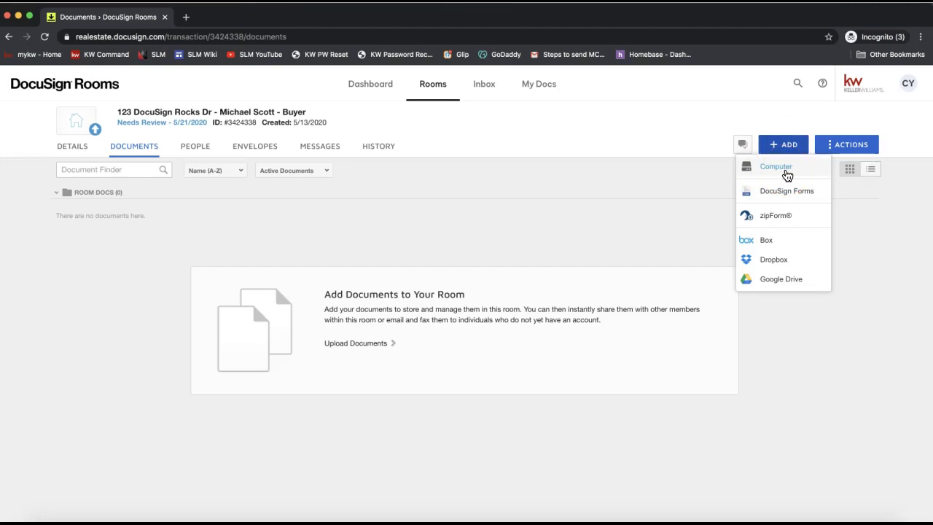
left_click(787, 174)
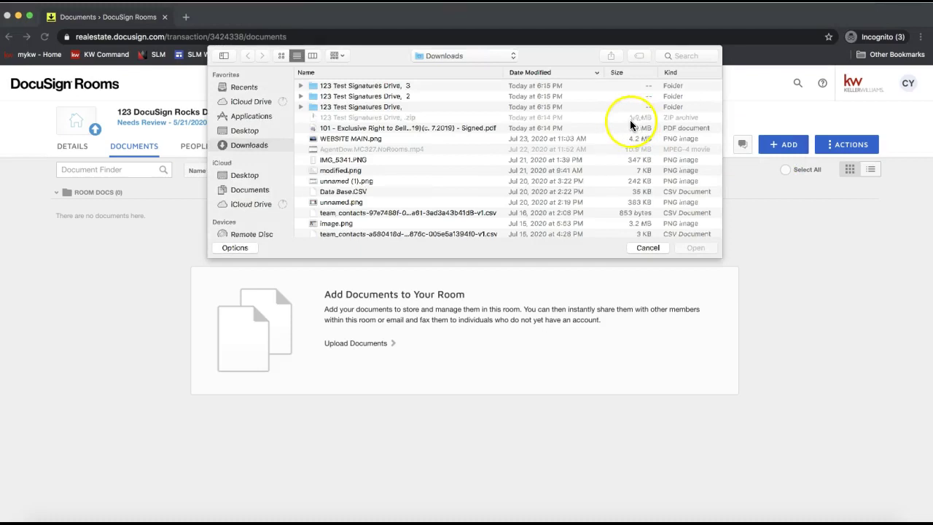
double_click(377, 98)
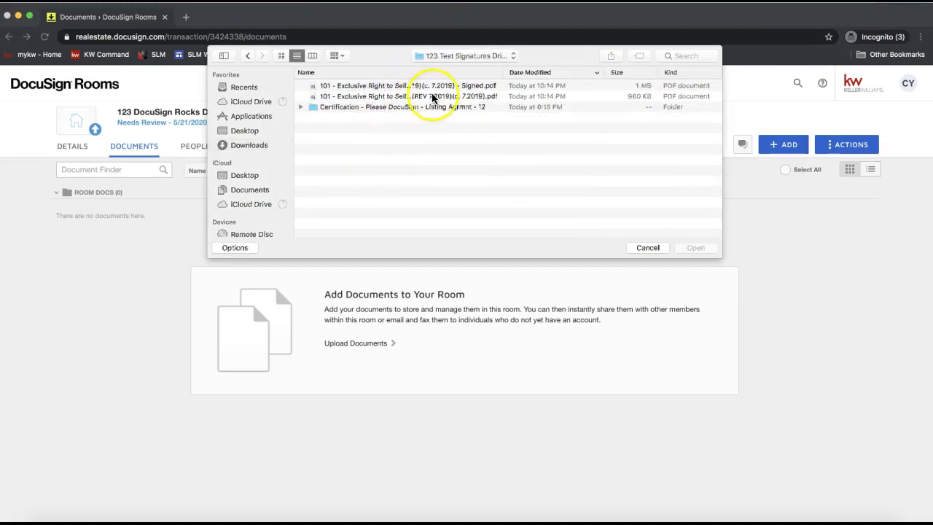
left_click(248, 55)
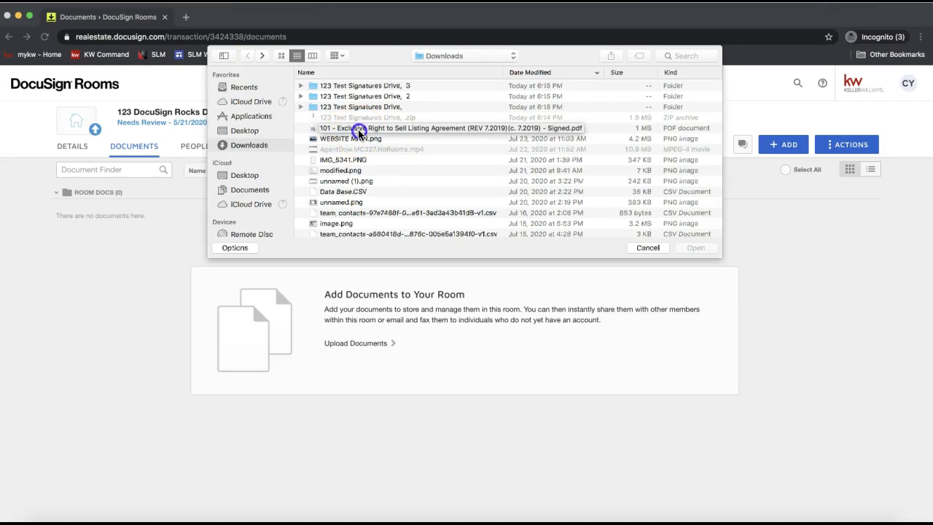
double_click(358, 131)
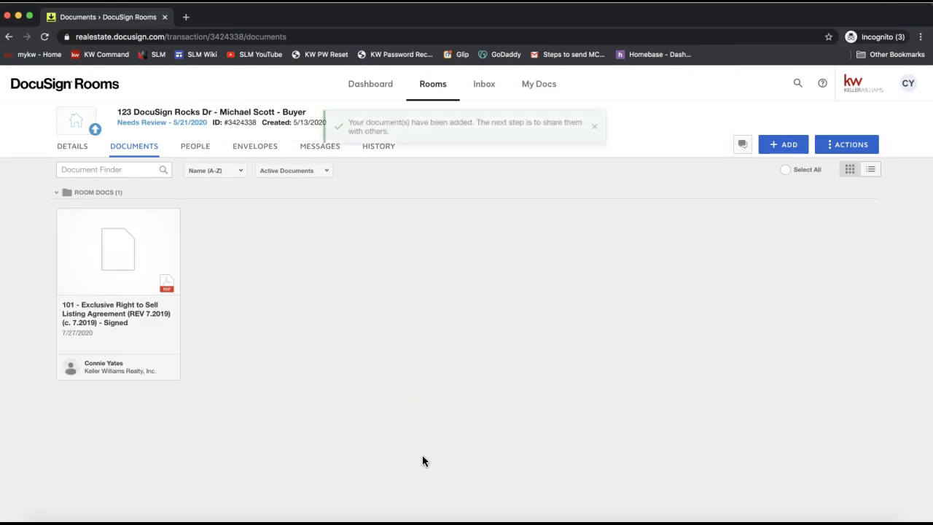
- Open the uploaded listing agreement's preview, close it, and return to the room's details
left_click(119, 264)
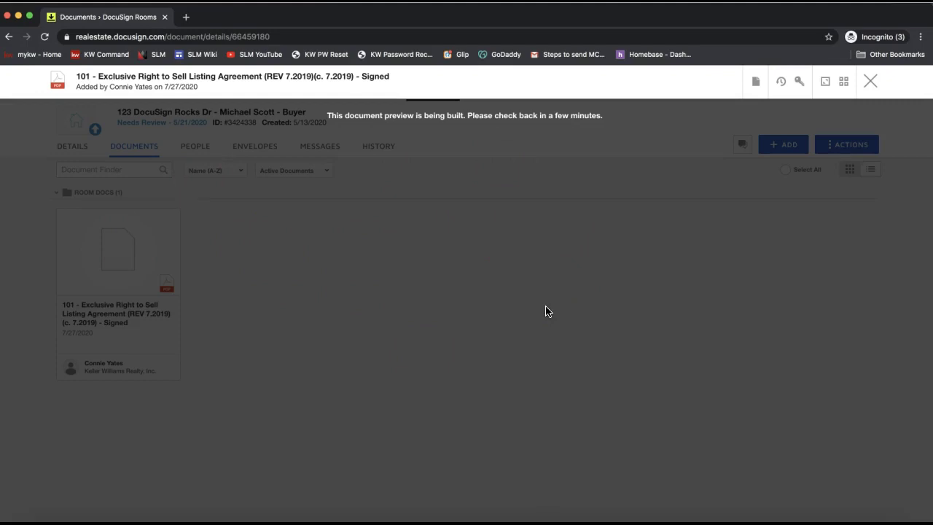
left_click(872, 85)
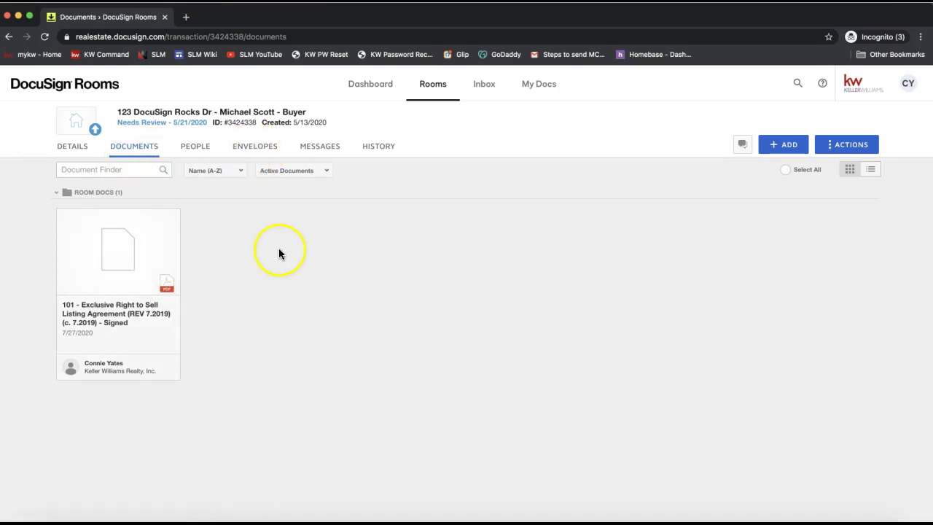
left_click(76, 147)
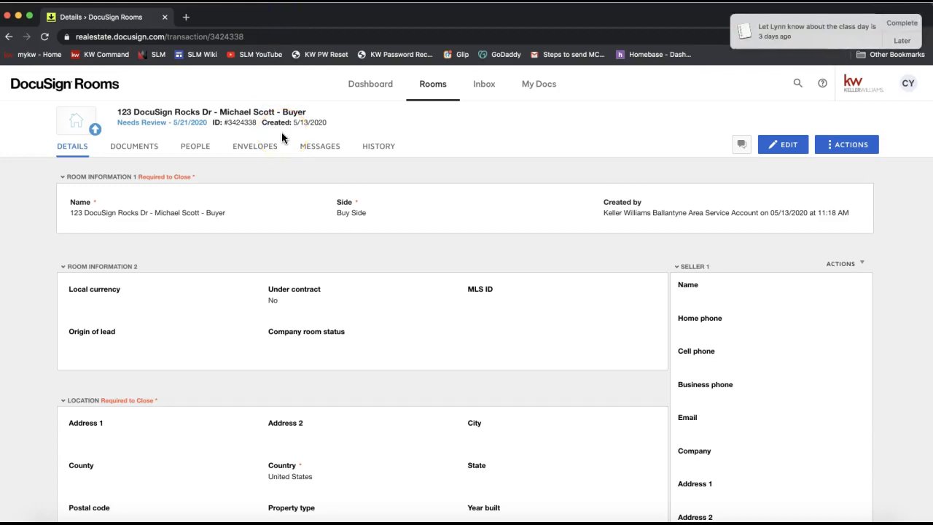
left_click(901, 40)
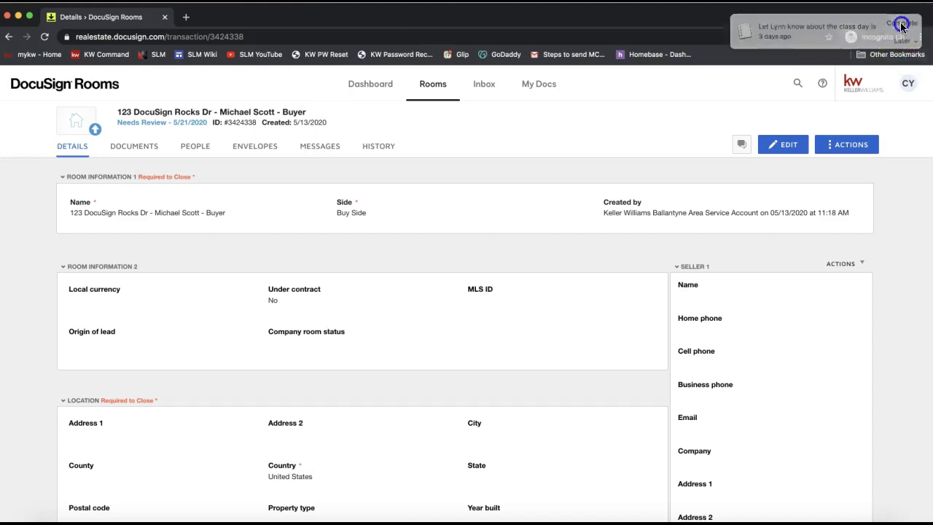